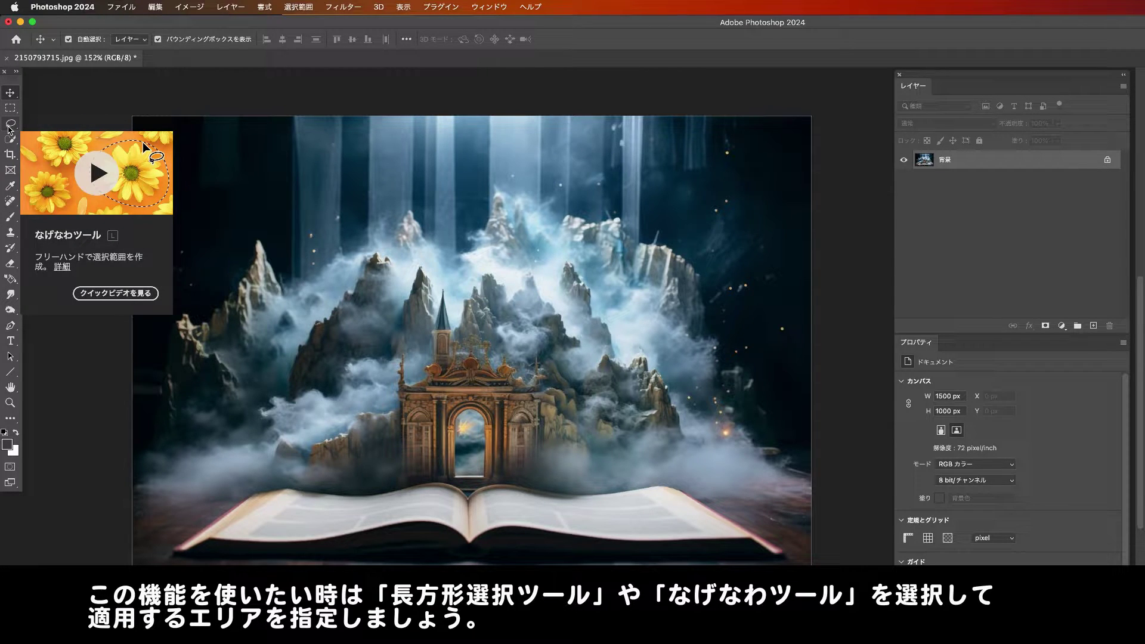
# Fill a rectangle over the left cliff with waterfalls from the 滝 prompt, keeping variation 3
pyautogui.click(9, 110)
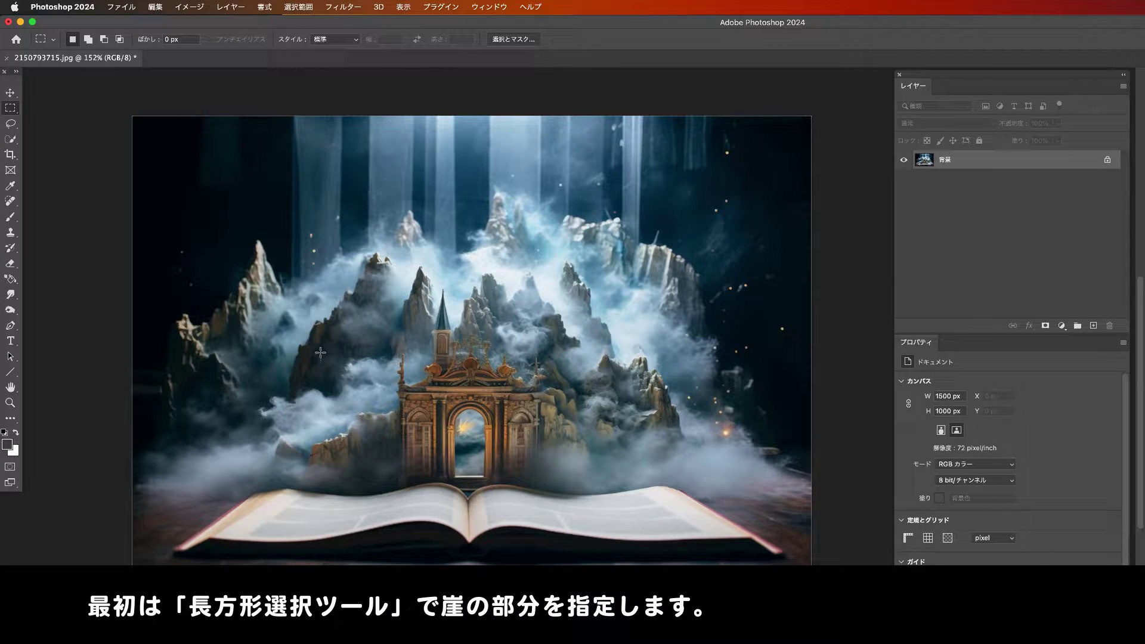
pyautogui.moveTo(368, 430); pyautogui.dragTo(394, 500)
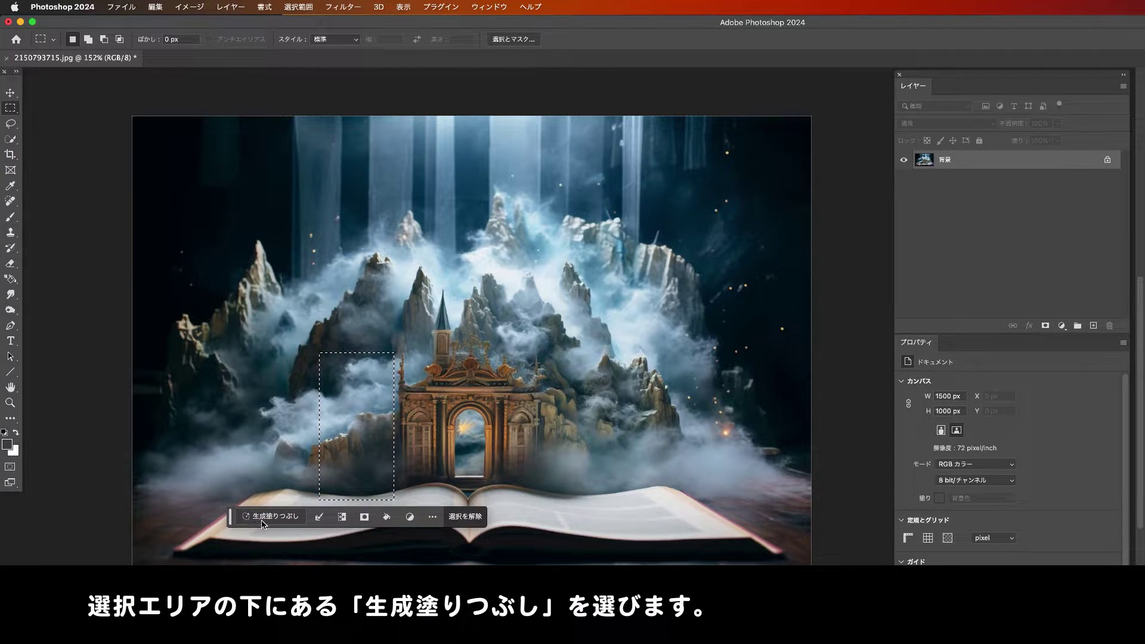
pyautogui.click(287, 525)
pyautogui.write('滝')
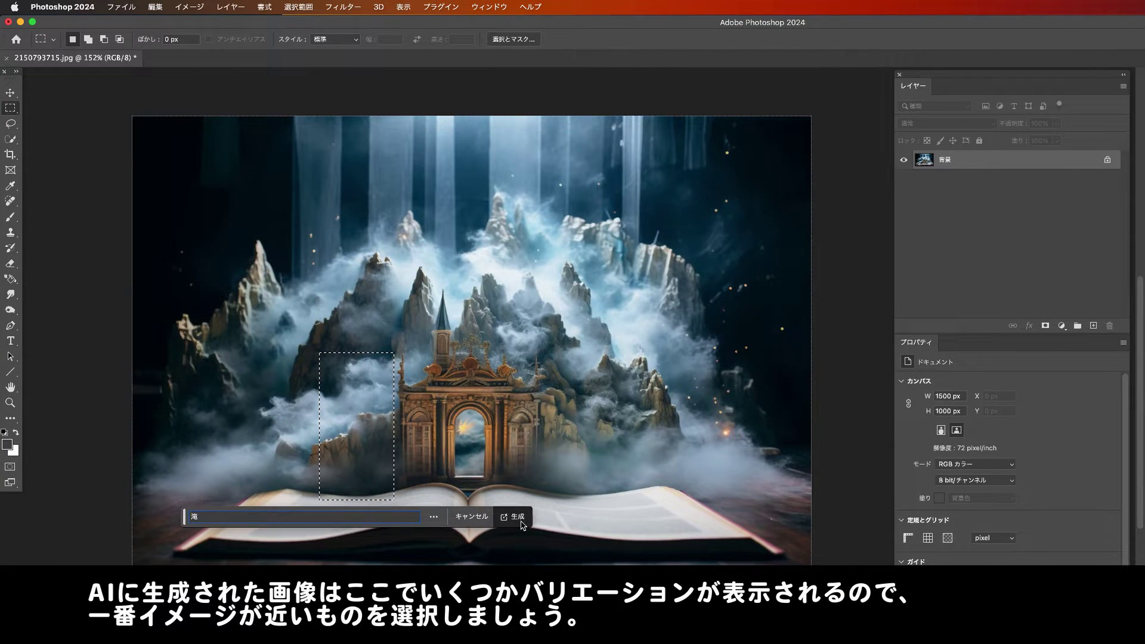
pyautogui.click(518, 518)
pyautogui.moveTo(926, 514)
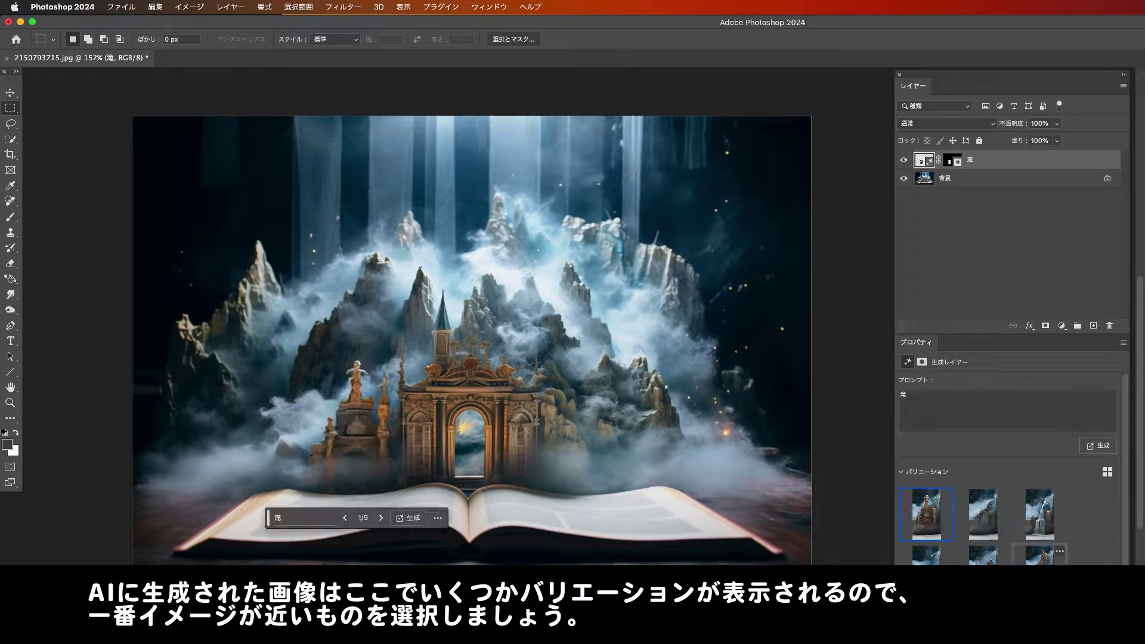
pyautogui.click(984, 518)
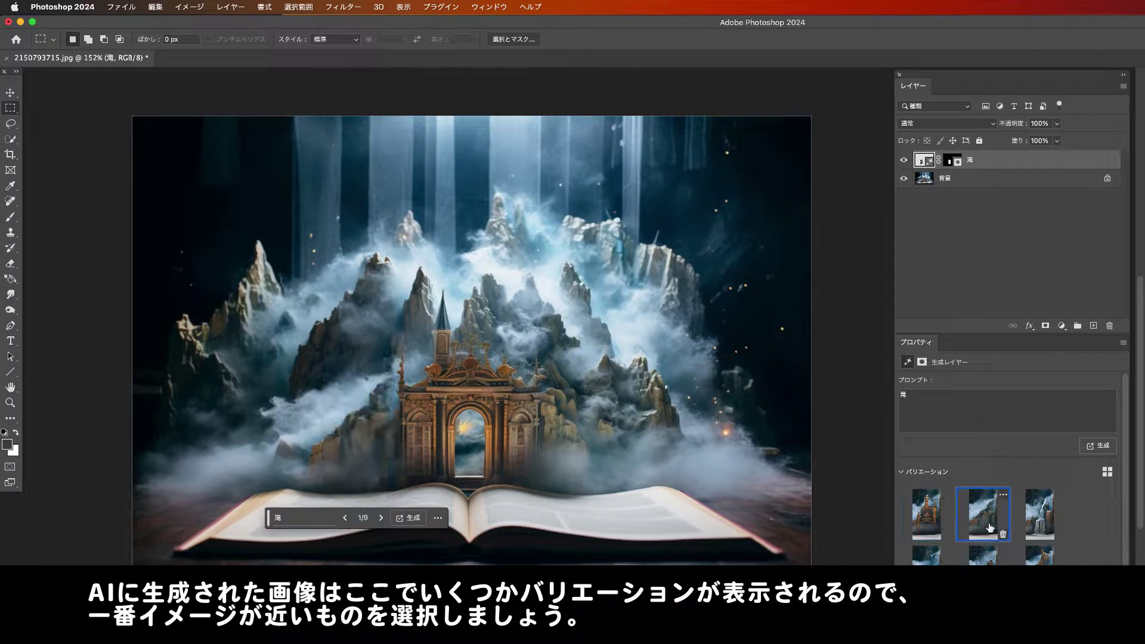
pyautogui.click(1043, 525)
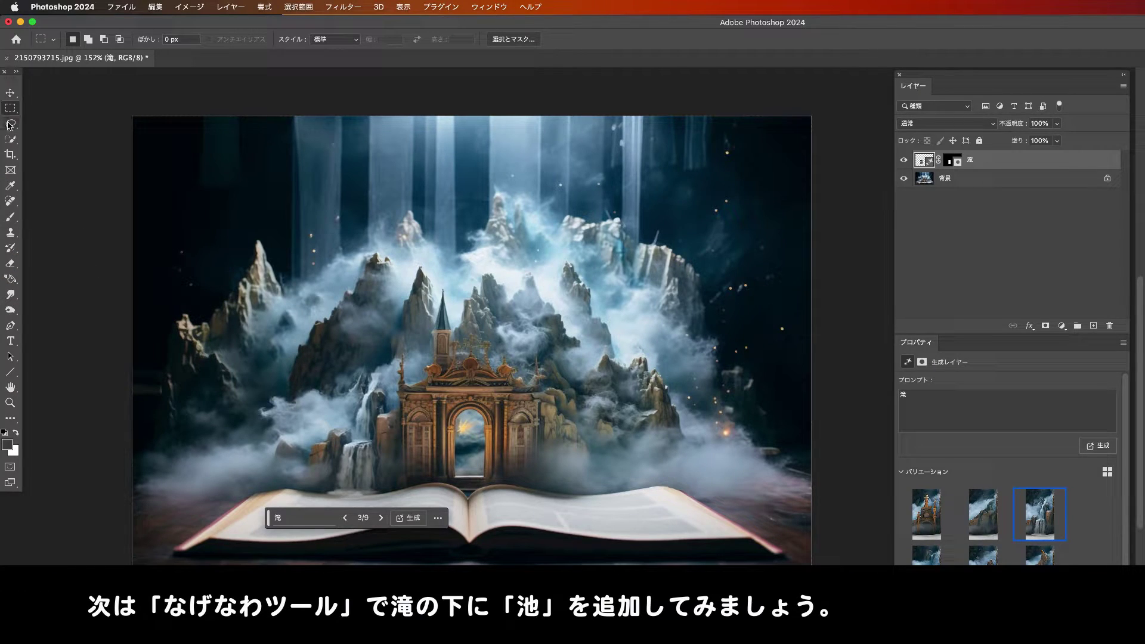
# Lasso the pond area on the left page and generate from the prompt 池
pyautogui.click(11, 124)
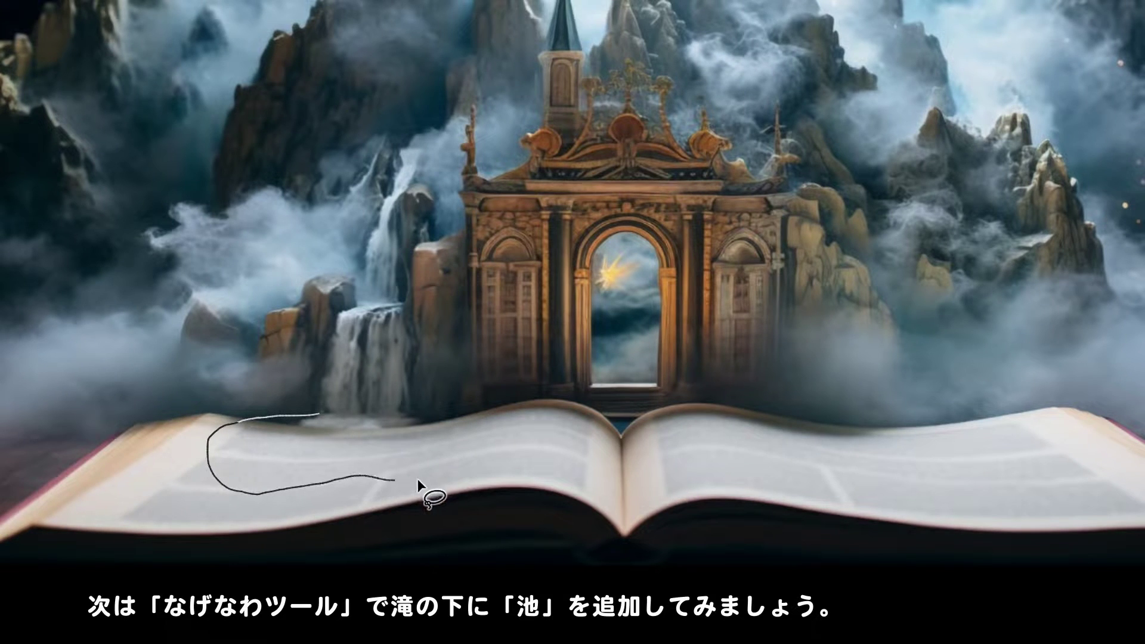
pyautogui.moveTo(454, 424); pyautogui.dragTo(371, 397)
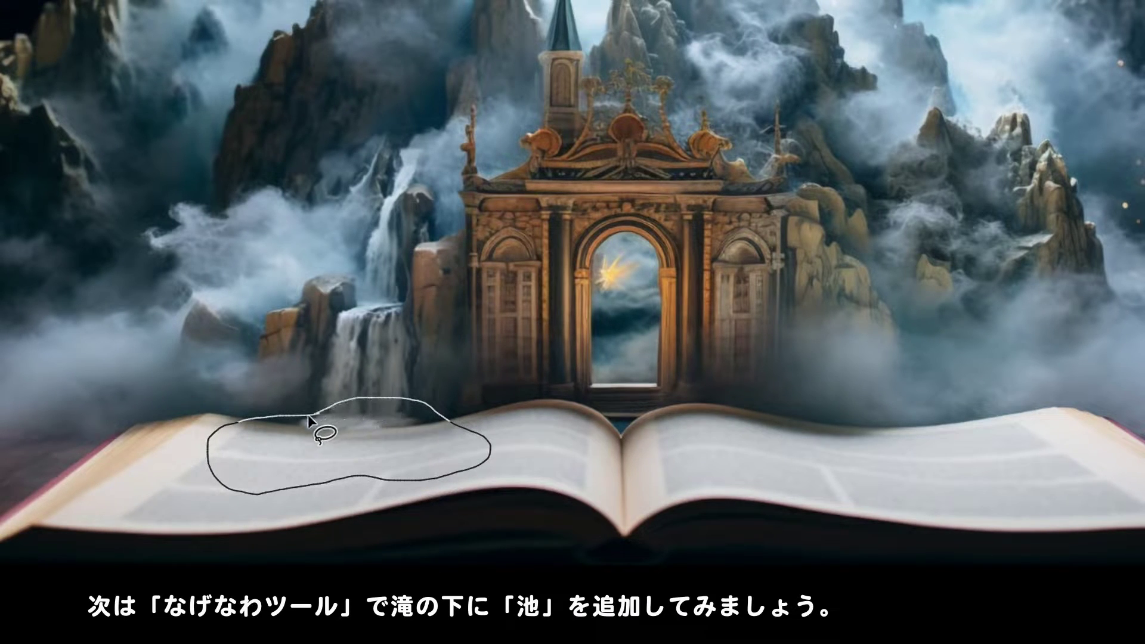
pyautogui.moveTo(308, 416); pyautogui.dragTo(298, 416)
pyautogui.click(232, 539)
pyautogui.write('池')
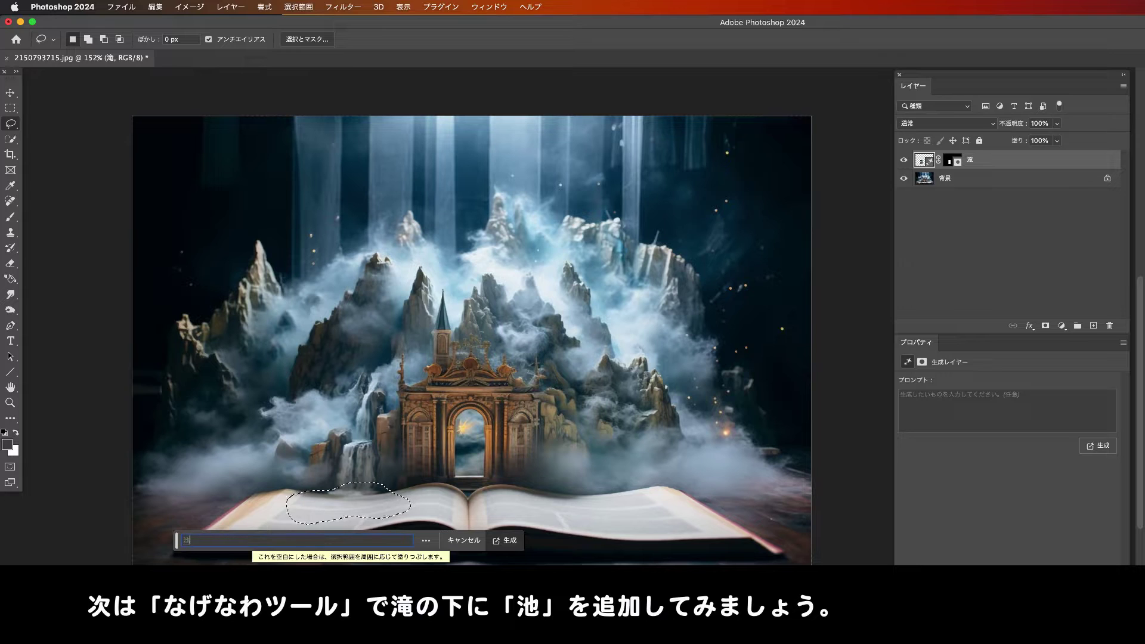
pyautogui.press('Return')
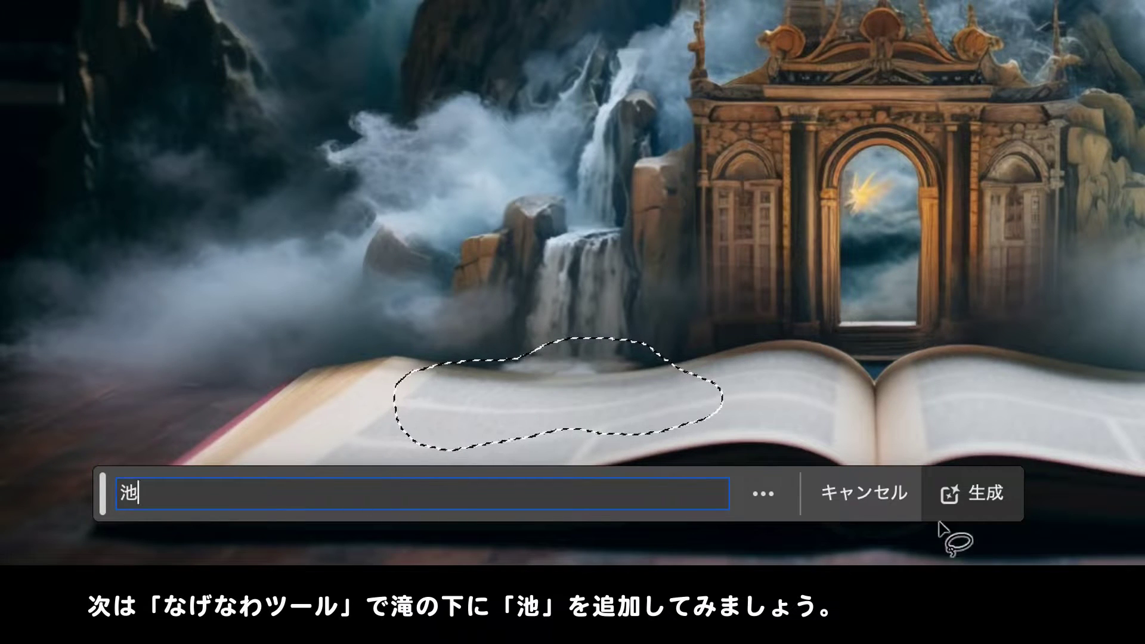
pyautogui.click(970, 498)
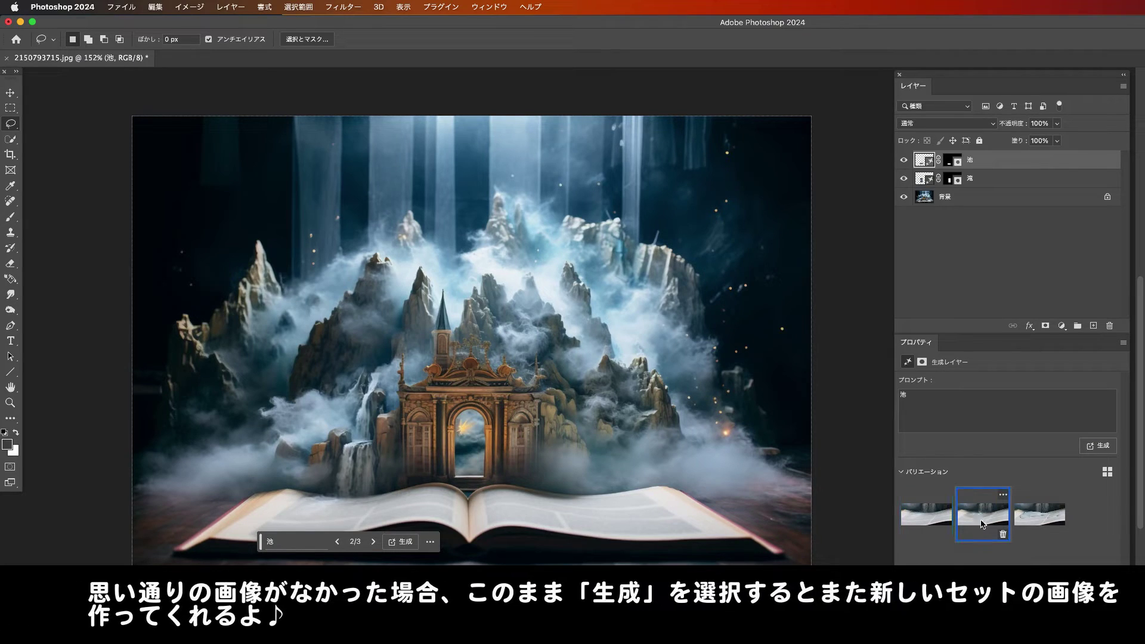
# Compare and regenerate the pond variations, settling on variation 1 of 6
pyautogui.click(984, 522)
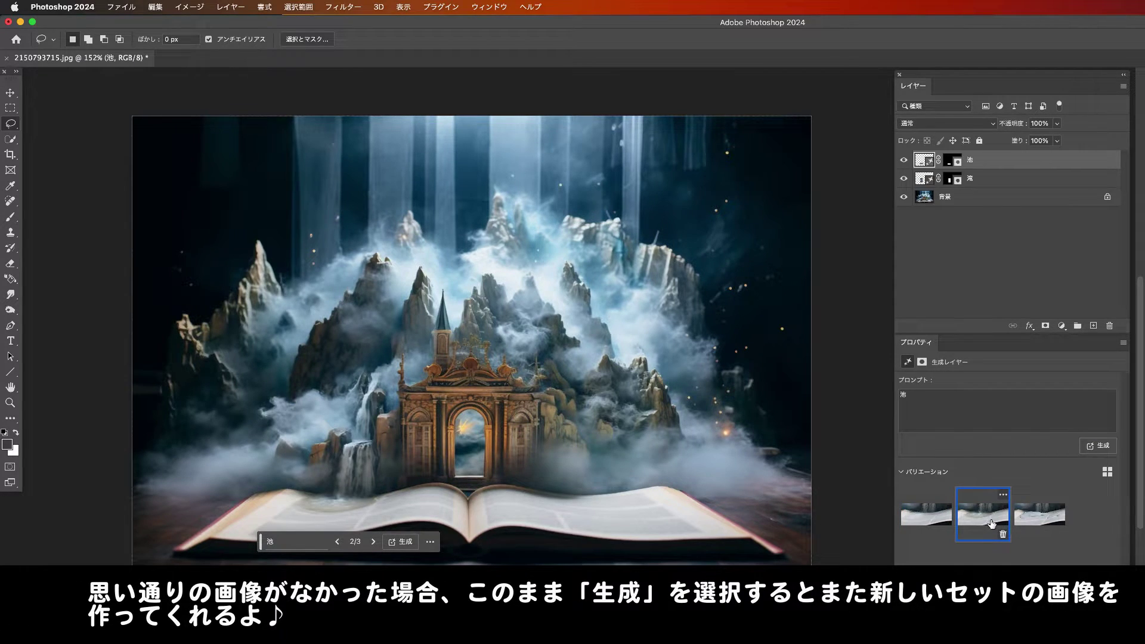
pyautogui.click(1039, 514)
pyautogui.click(1093, 445)
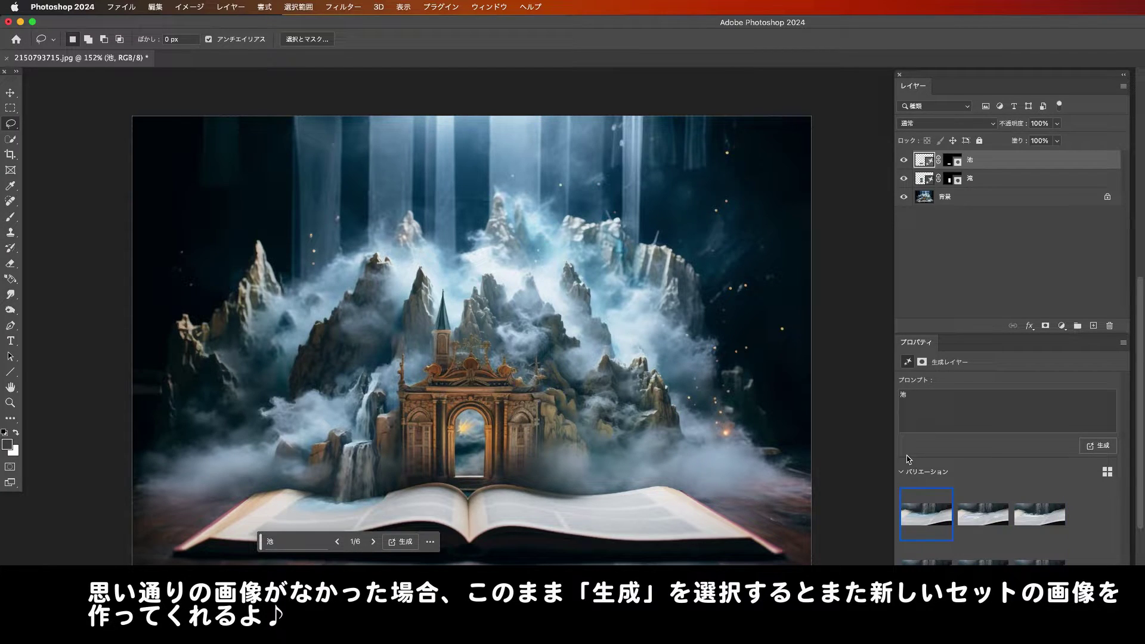
pyautogui.click(983, 514)
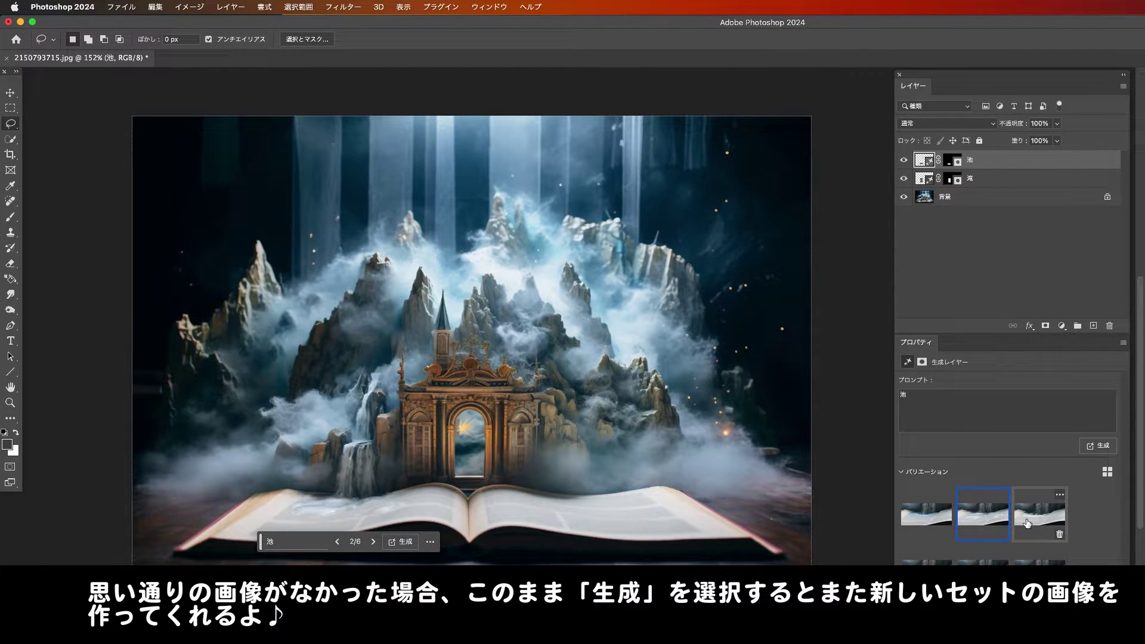
pyautogui.click(983, 518)
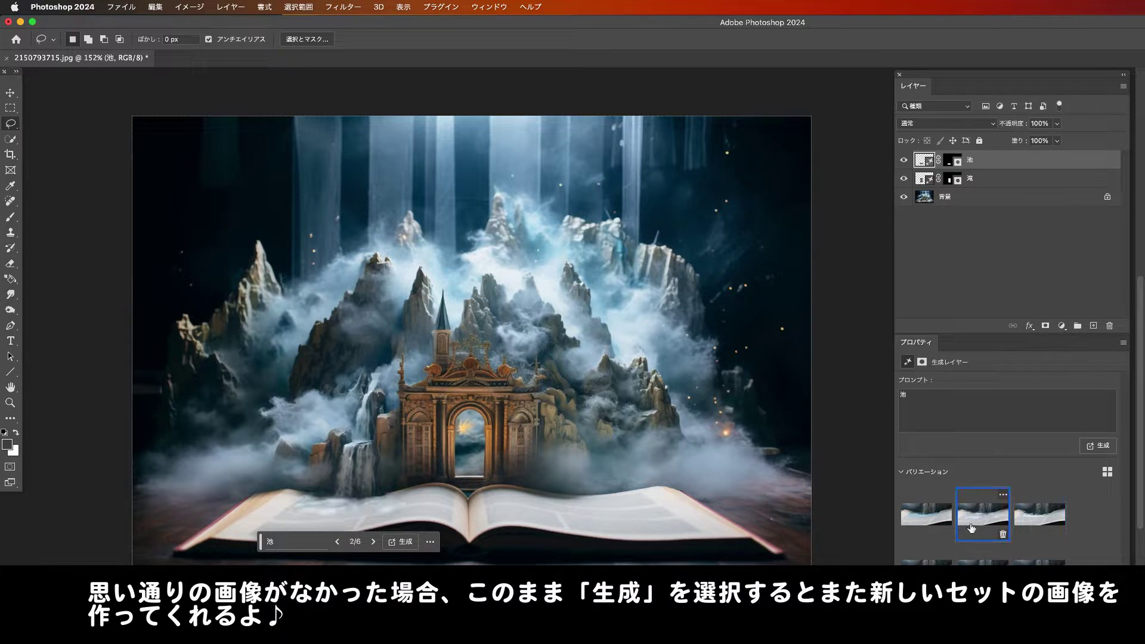
pyautogui.click(925, 523)
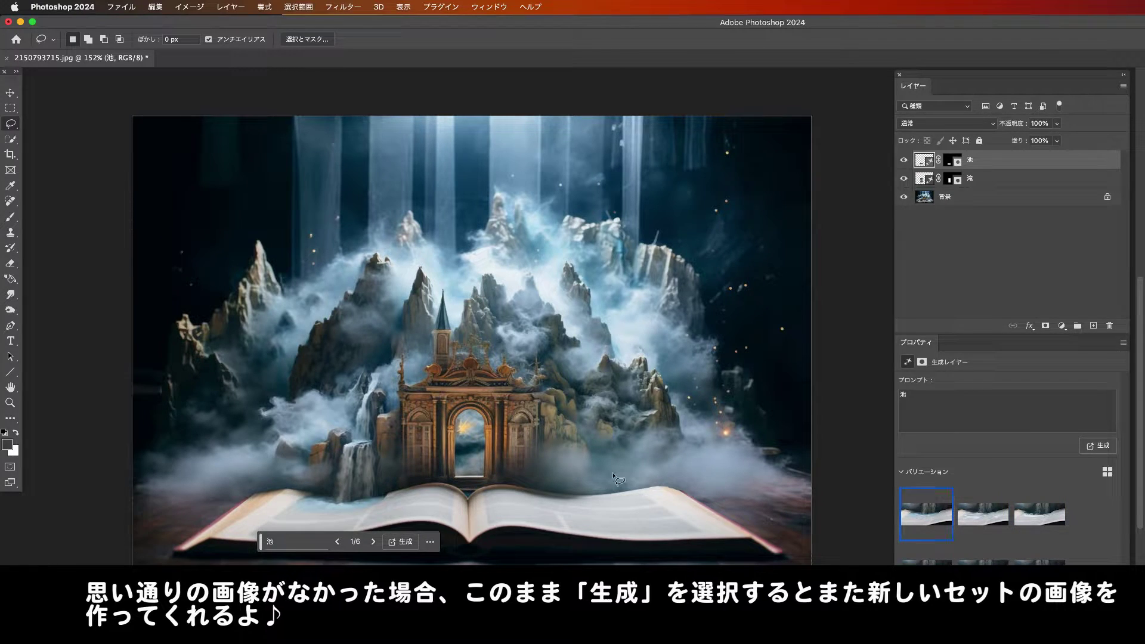
# Lasso the right cliff base, generate jungle from ジャングル, and keep variation 3 of 3
pyautogui.moveTo(549, 503); pyautogui.dragTo(549, 483)
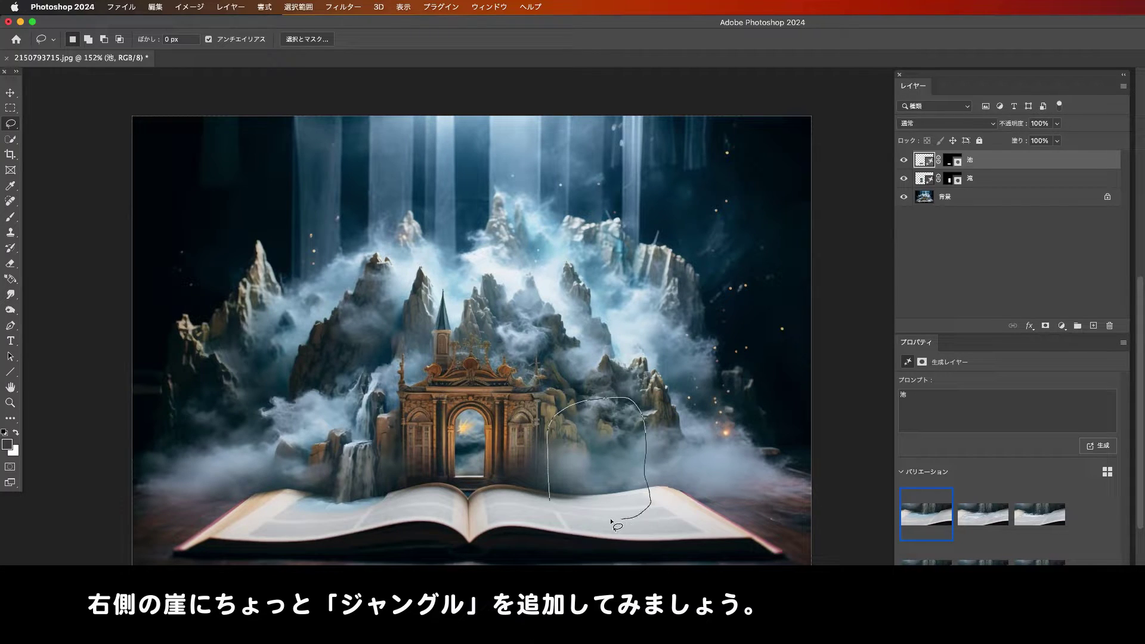
pyautogui.moveTo(550, 508); pyautogui.dragTo(552, 512)
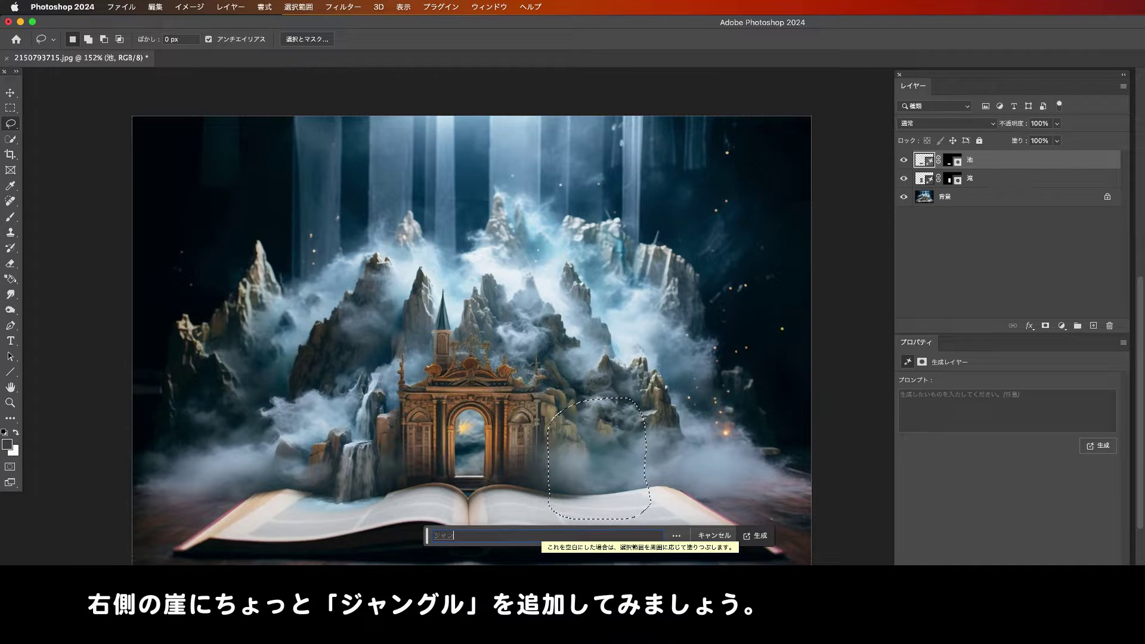
pyautogui.write('ジャングル')
pyautogui.press('Return')
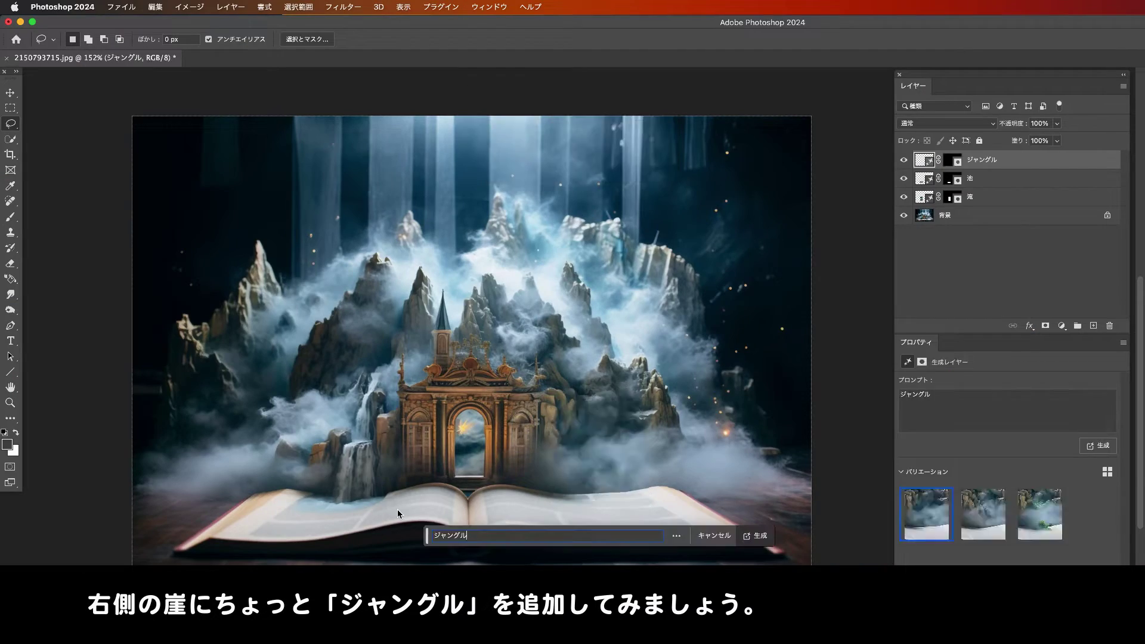
pyautogui.click(971, 524)
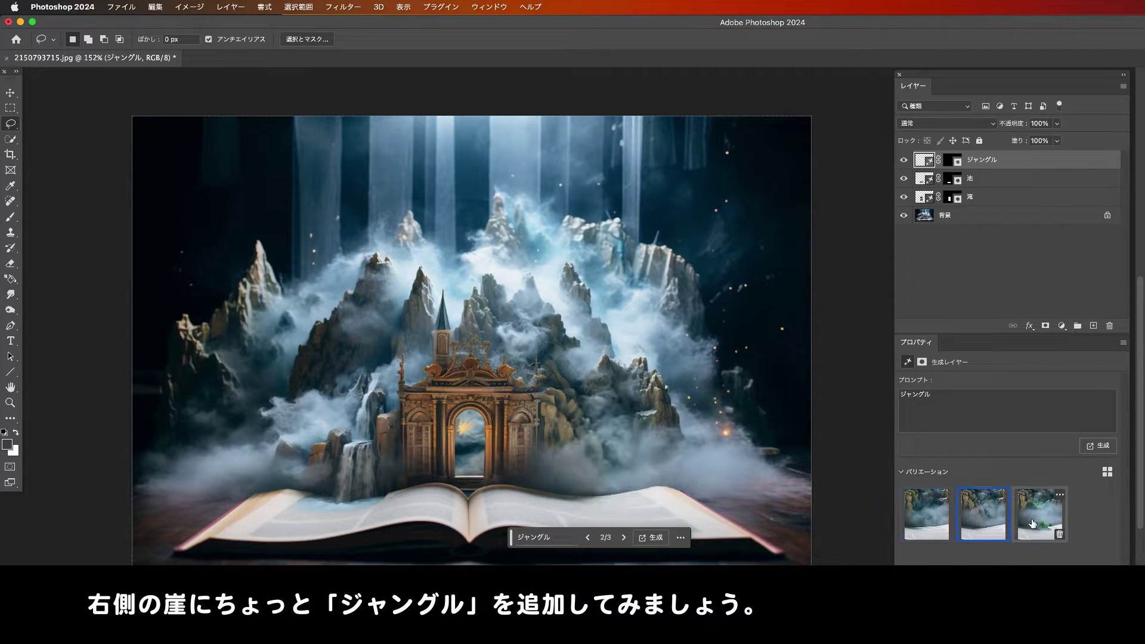
pyautogui.click(1038, 522)
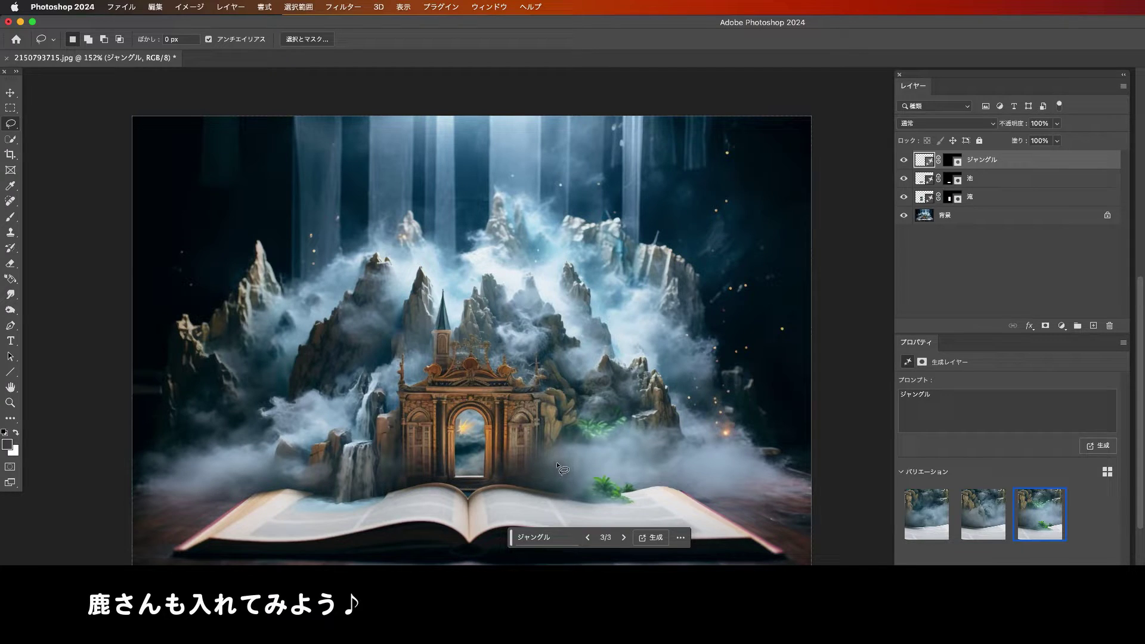
# Lasso a spot right of the gate and generate a standing deer from 鹿, variation 2
pyautogui.moveTo(561, 464); pyautogui.dragTo(539, 464)
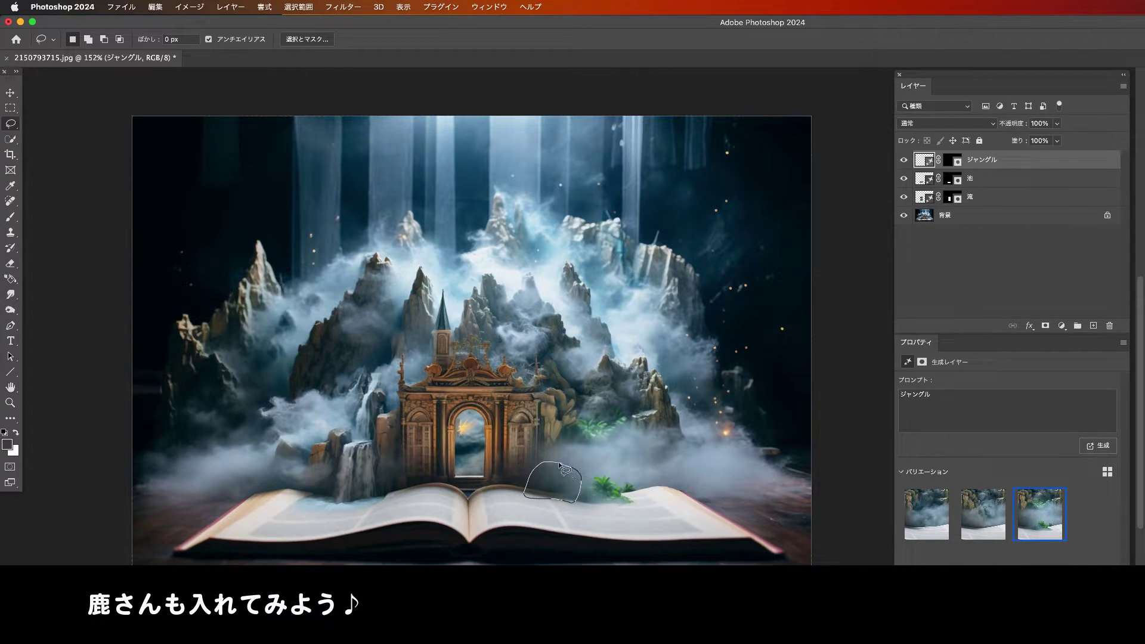
pyautogui.moveTo(561, 464); pyautogui.dragTo(561, 464)
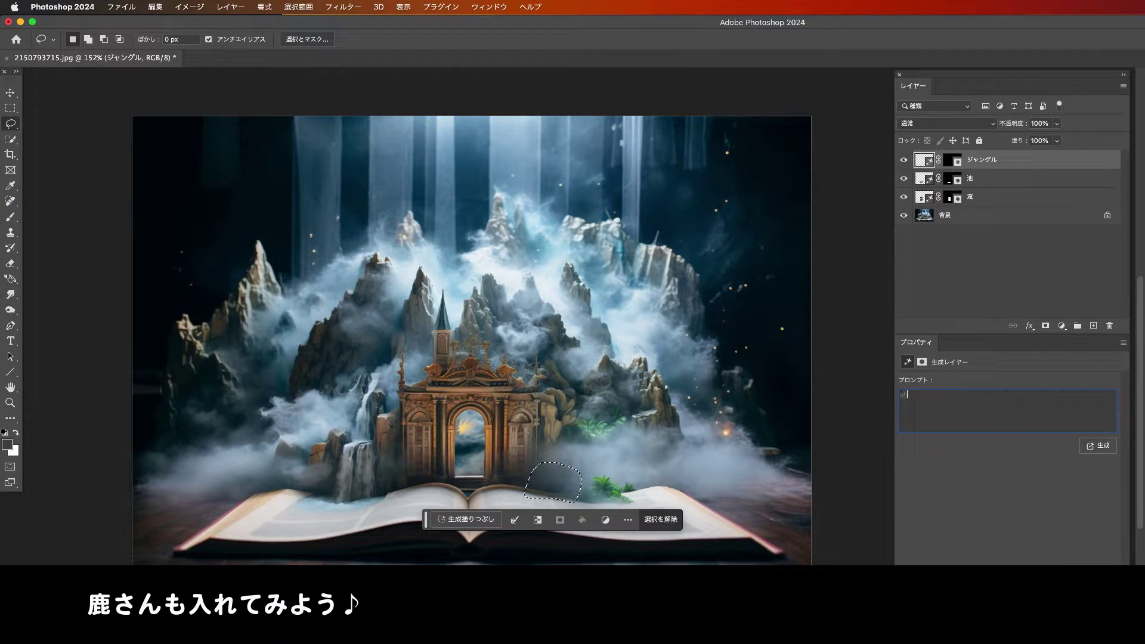
pyautogui.press('space')
pyautogui.press('space')
pyautogui.write('鹿')
pyautogui.press('Return')
pyautogui.click(1081, 445)
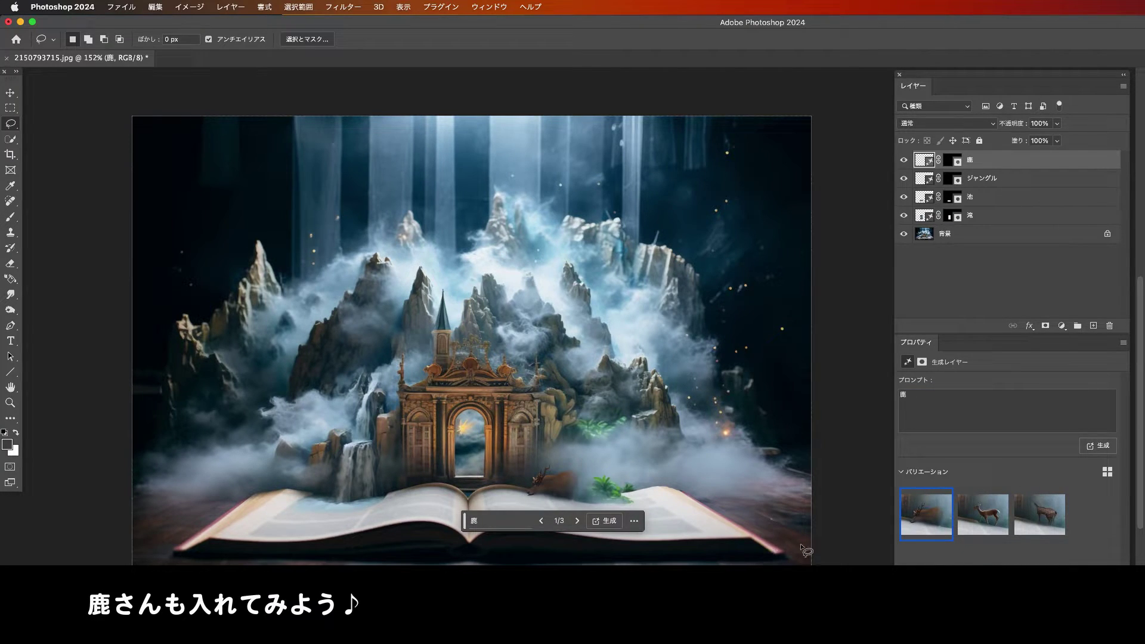
pyautogui.click(992, 521)
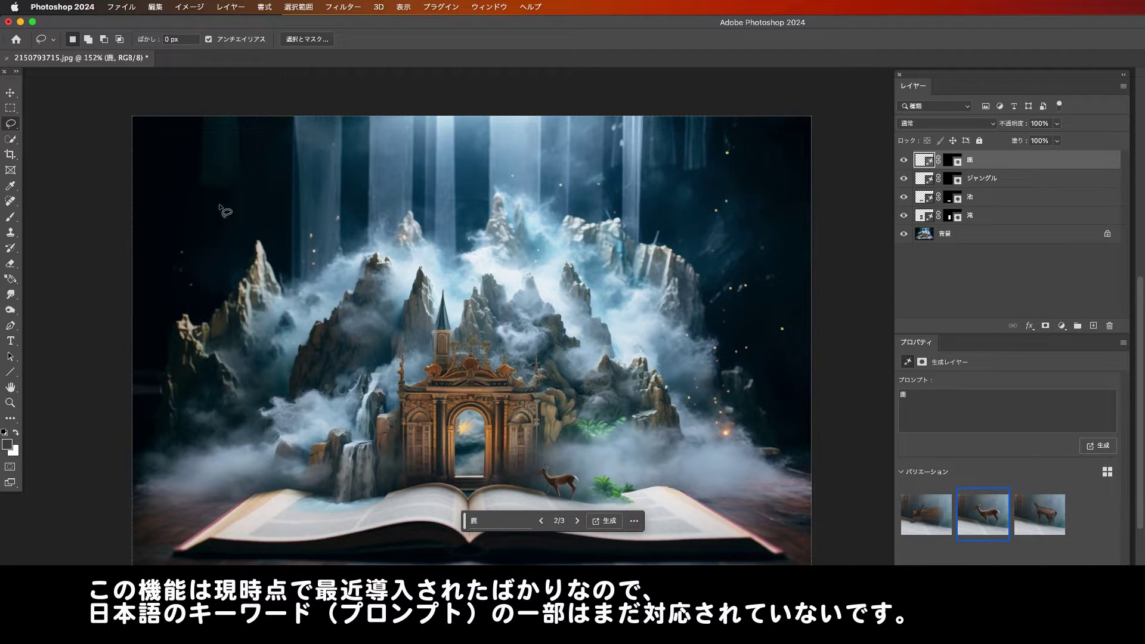
# Select a rectangle over the mountain peaks and generate a rainbow from the 虹 prompt
pyautogui.press('m')
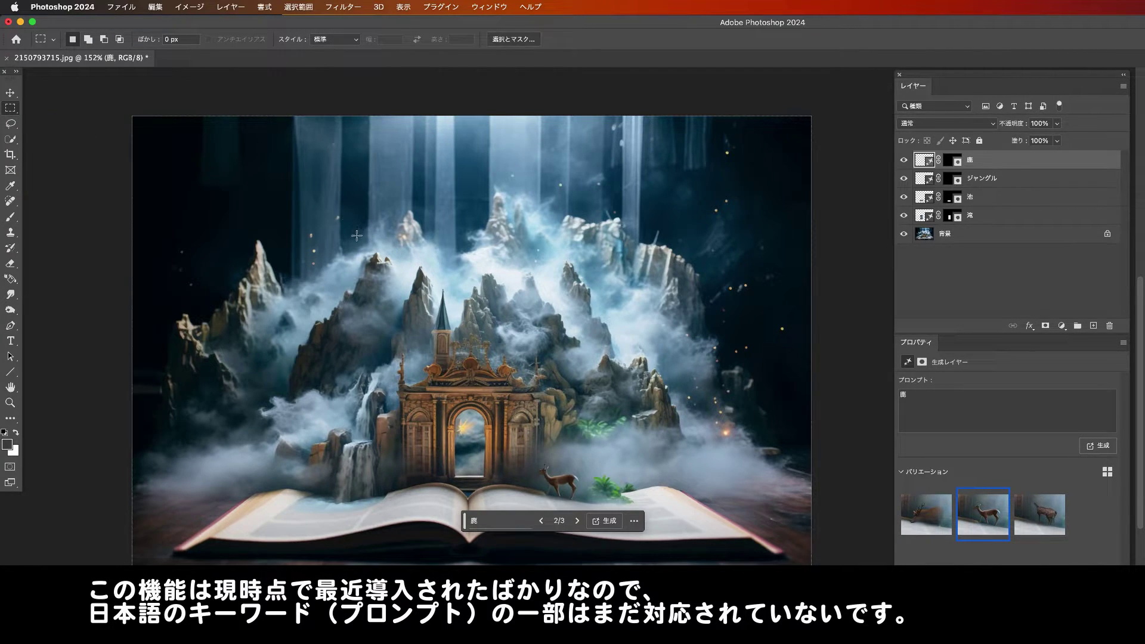
pyautogui.moveTo(356, 236); pyautogui.dragTo(608, 334)
pyautogui.moveTo(353, 221); pyautogui.dragTo(600, 328)
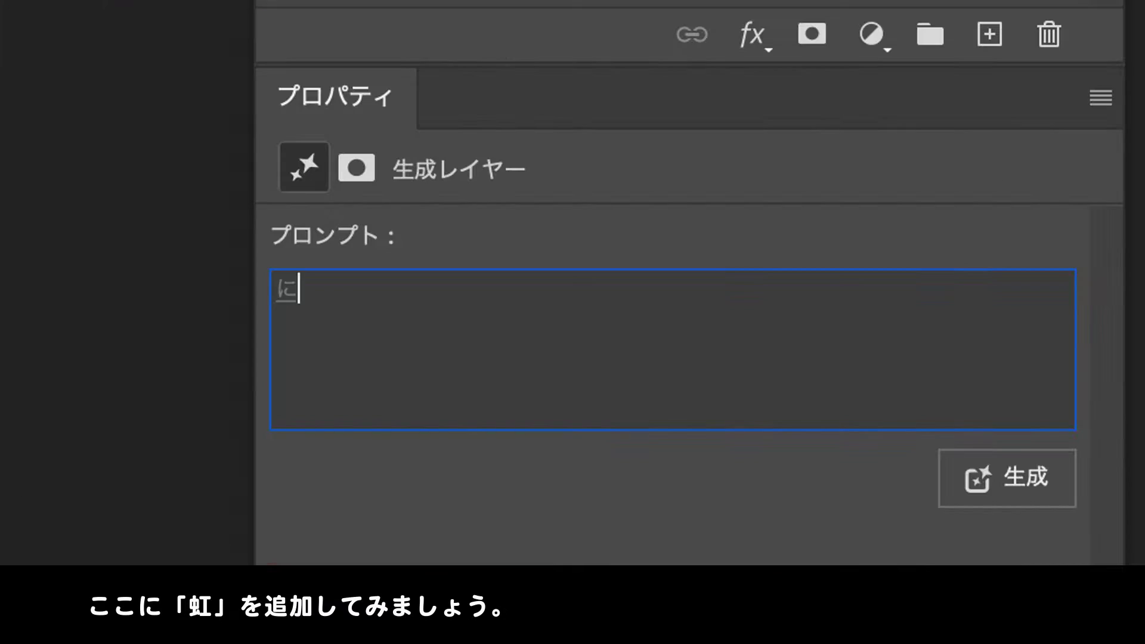
pyautogui.write('虹')
pyautogui.press('space')
pyautogui.press('Return')
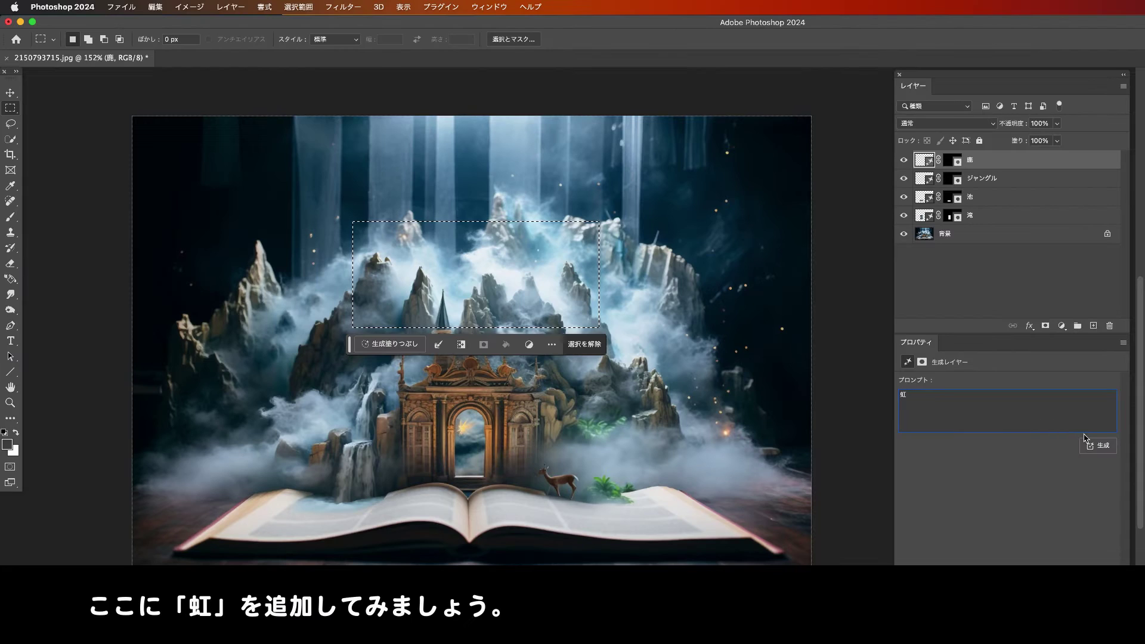
pyautogui.click(1097, 445)
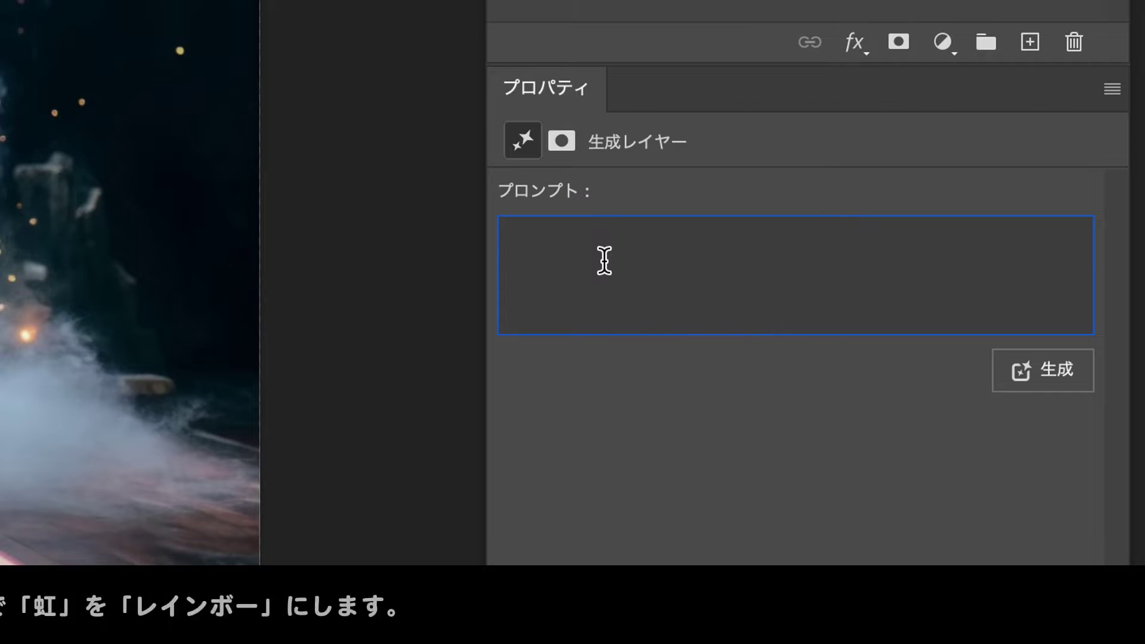
# Change the prompt to レインボー and regenerate the rainbow
pyautogui.write('れインボ')
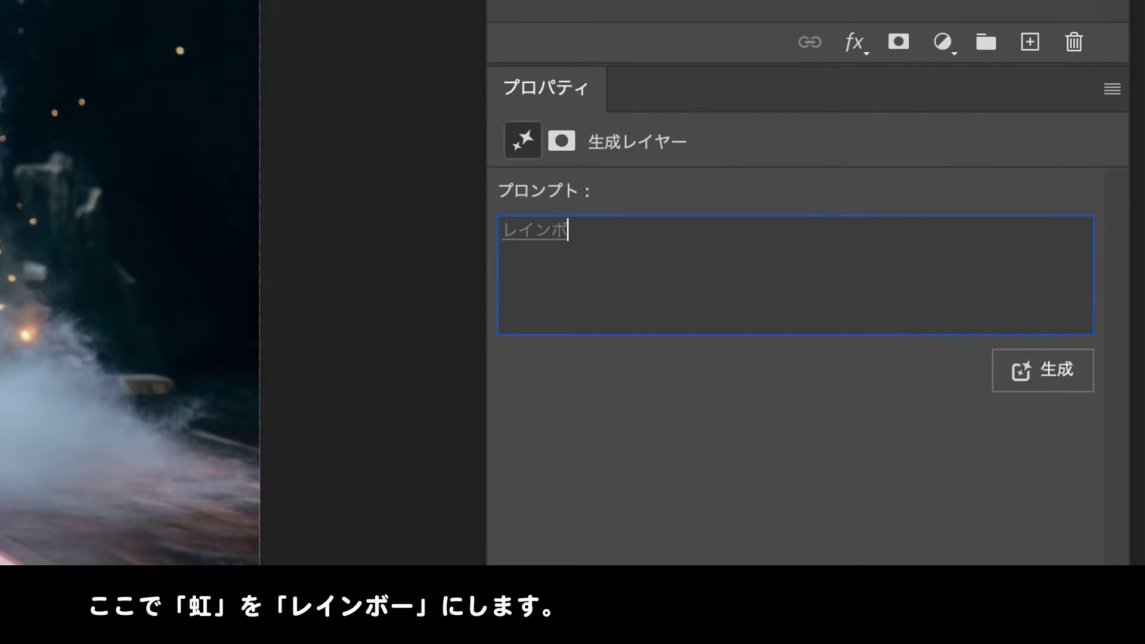
pyautogui.write('ー')
pyautogui.press('Return')
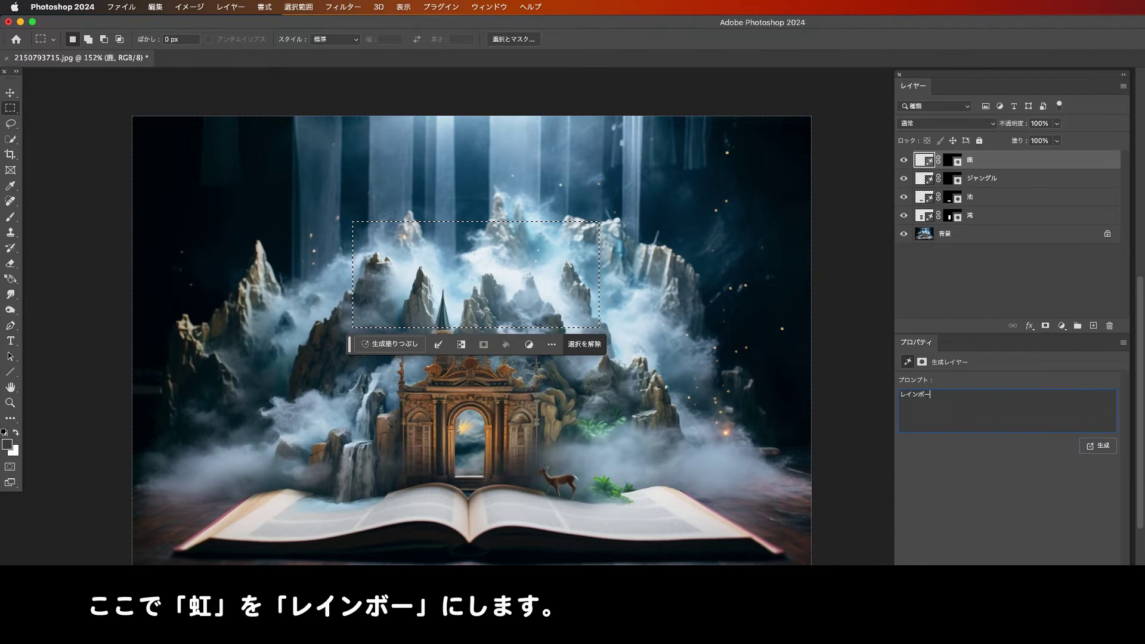
pyautogui.click(1093, 447)
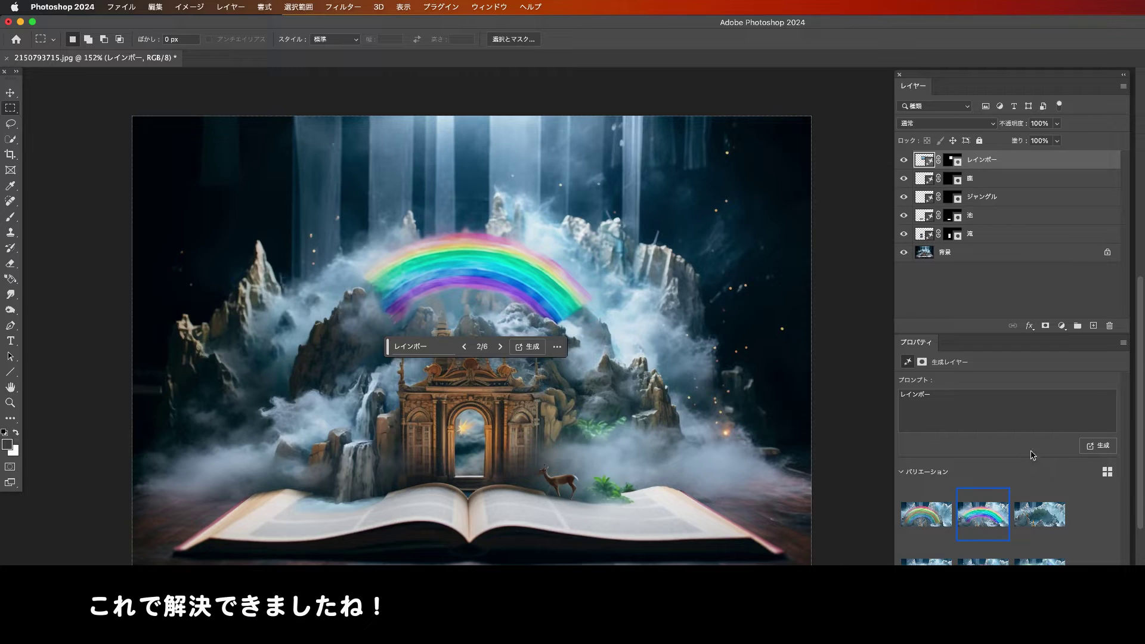
pyautogui.click(7, 97)
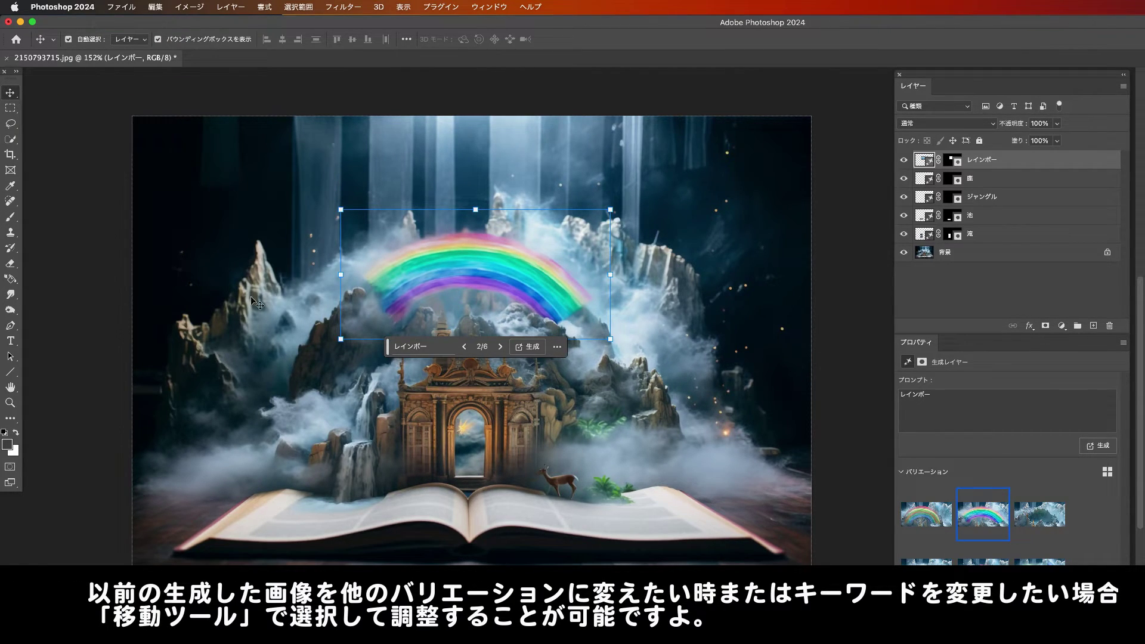
pyautogui.click(347, 455)
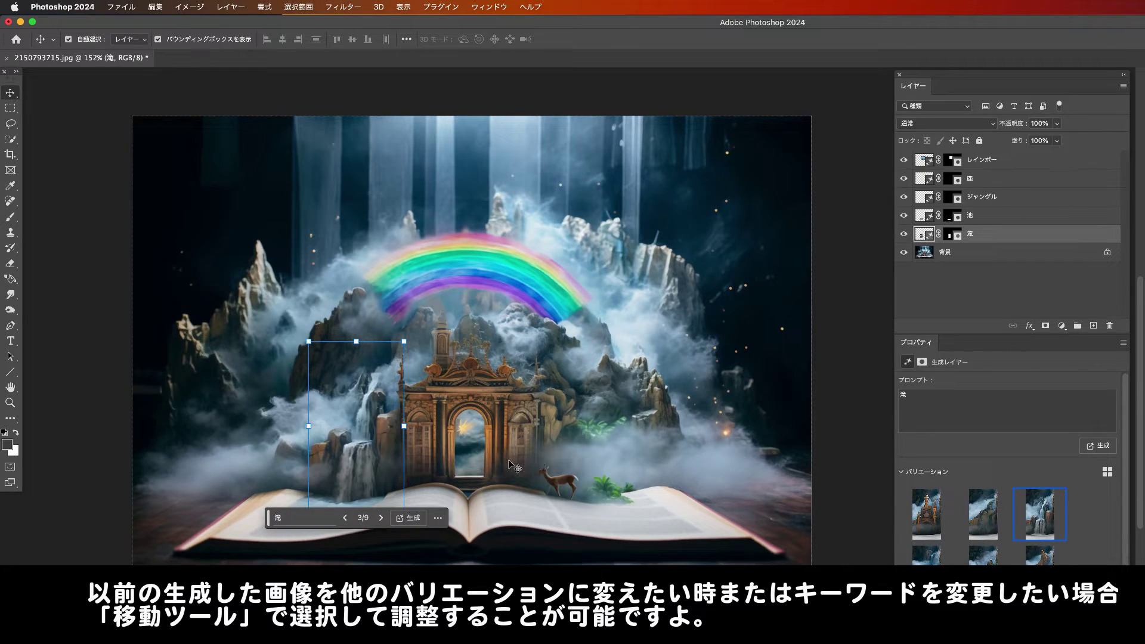
pyautogui.click(557, 481)
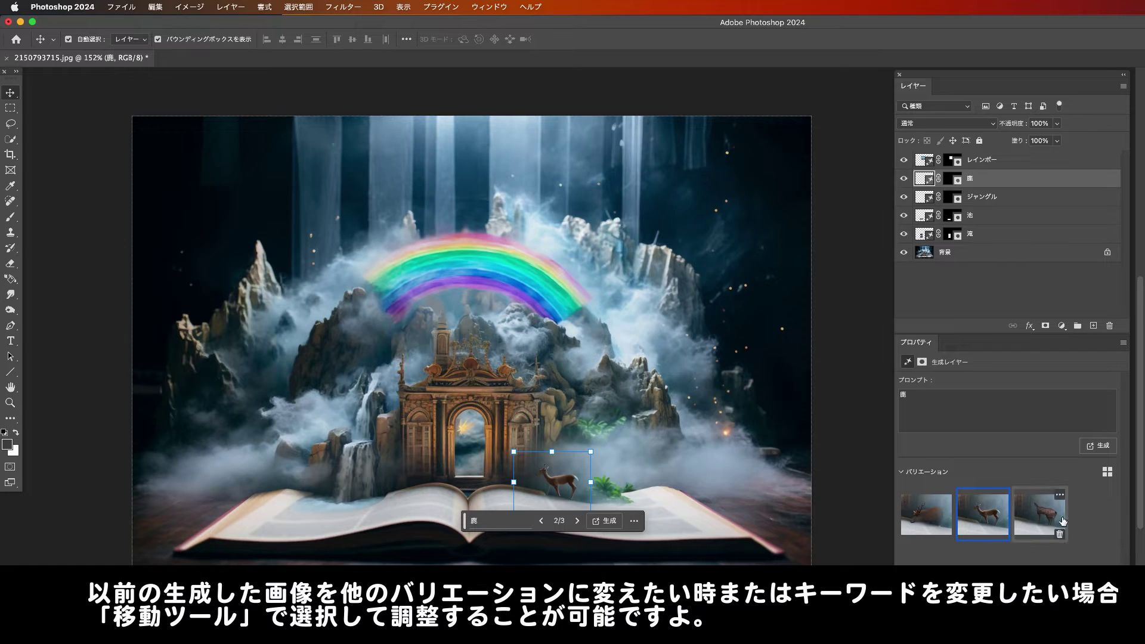
pyautogui.click(603, 426)
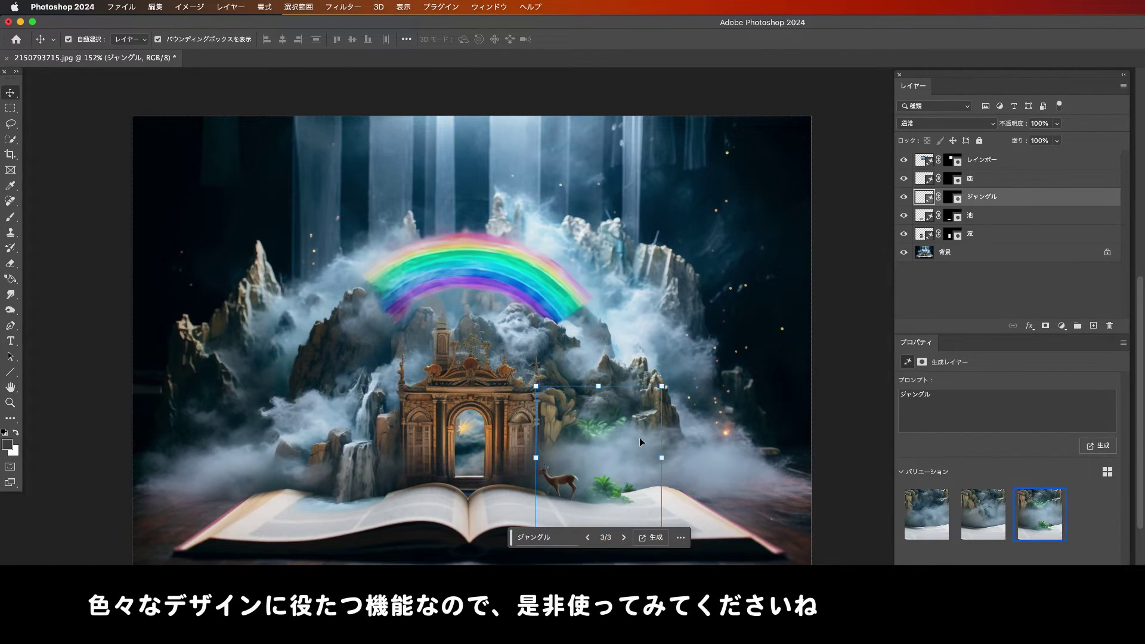
pyautogui.click(369, 456)
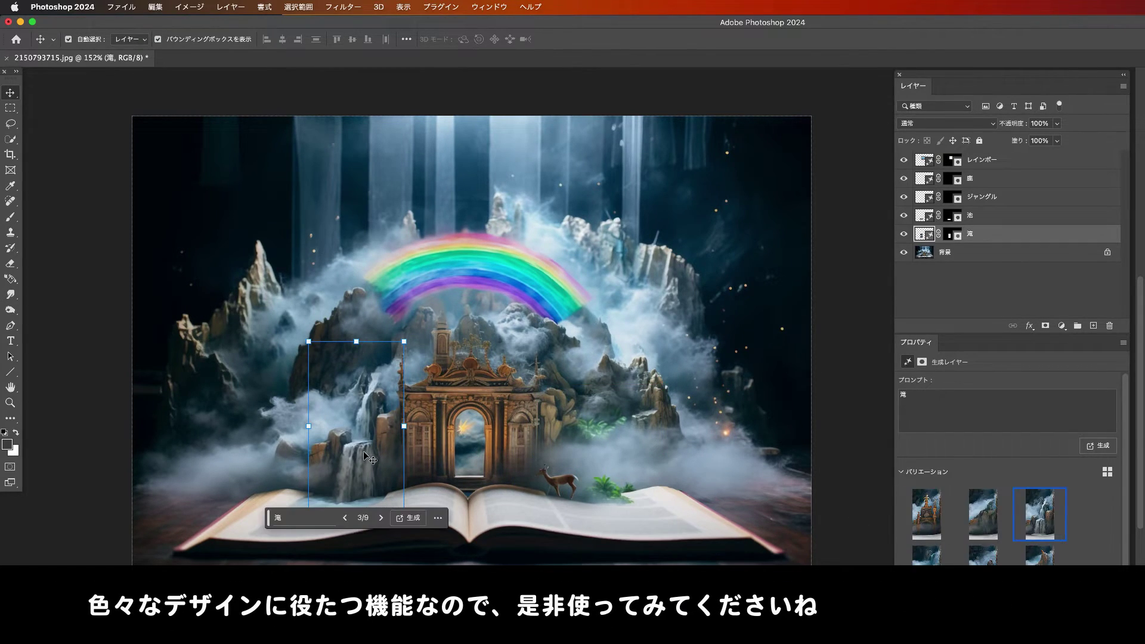
pyautogui.click(981, 514)
pyautogui.click(938, 527)
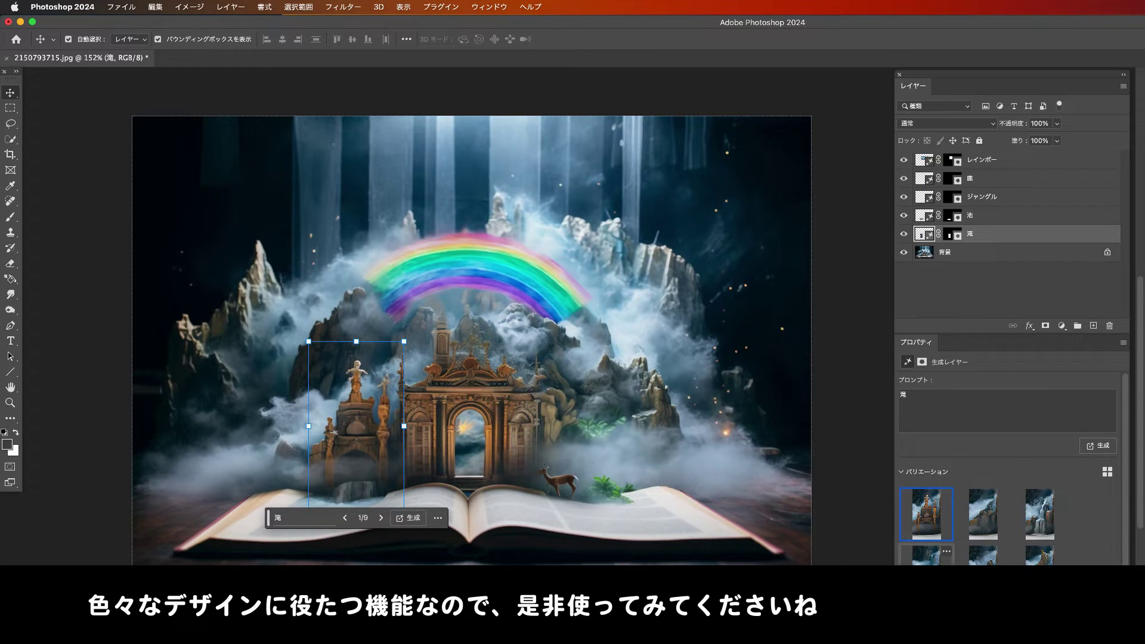
pyautogui.click(1040, 554)
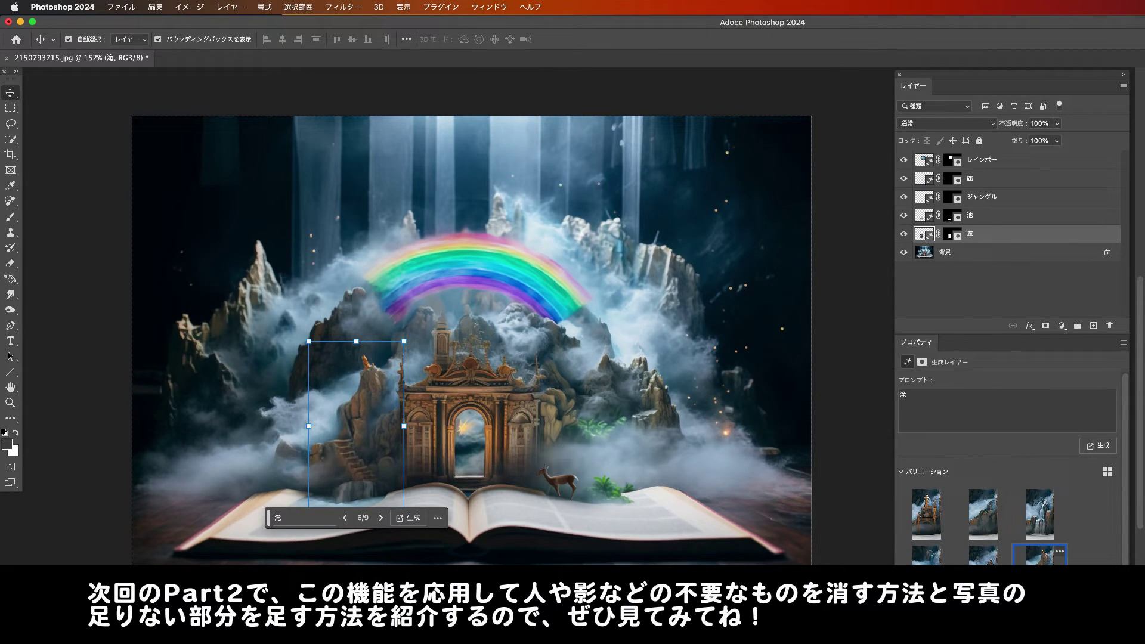
pyautogui.click(1027, 523)
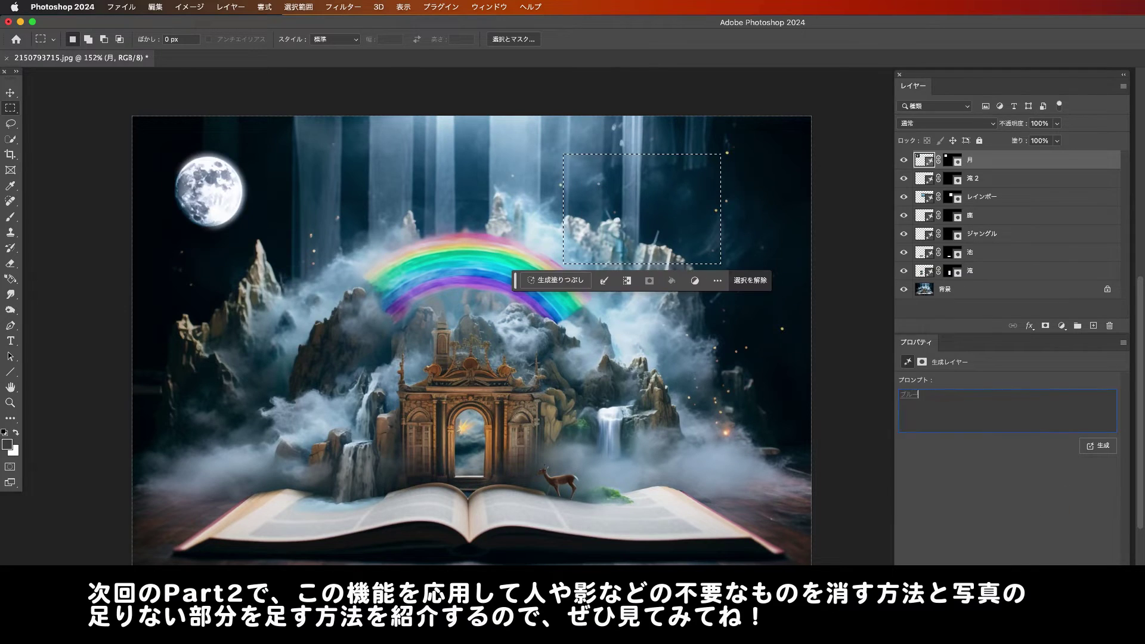
# Generate the blue dragon from the 飛んでいるブルードラゴン prompt beside the right peaks
pyautogui.press('Return')
pyautogui.press('Return')
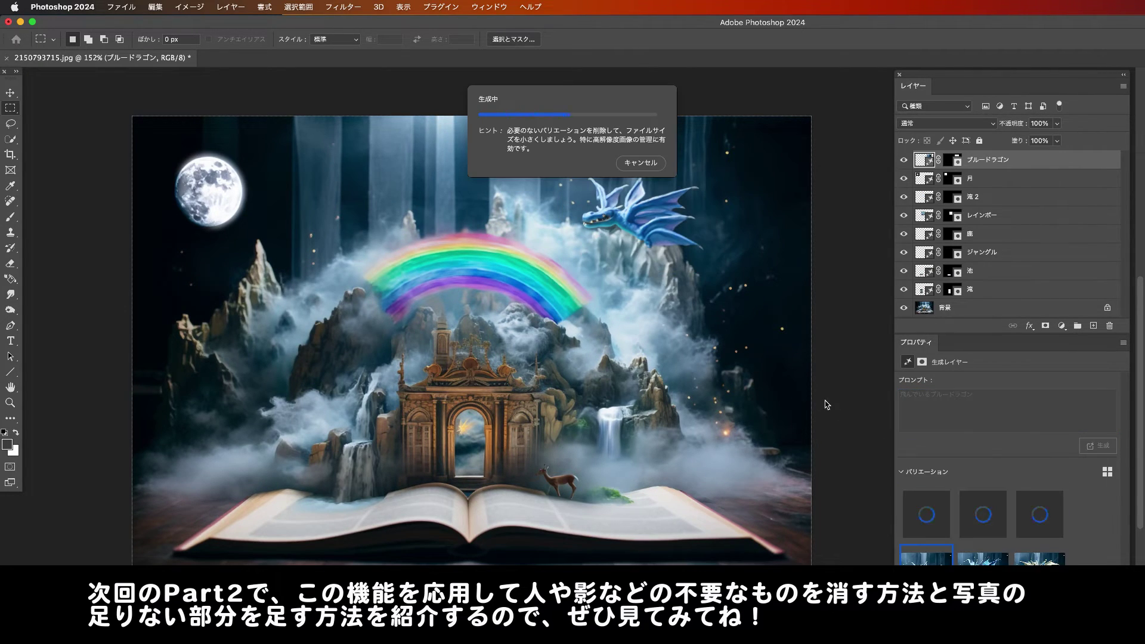